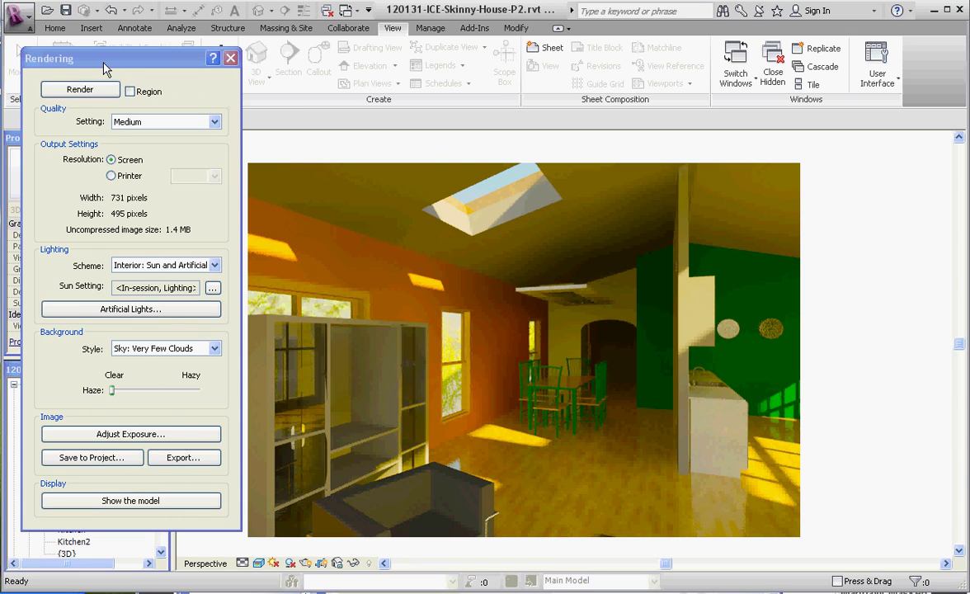
# Save the living room rendering to the project under the name "2nd floor living room looking SW-1".
pyautogui.click(107, 460)
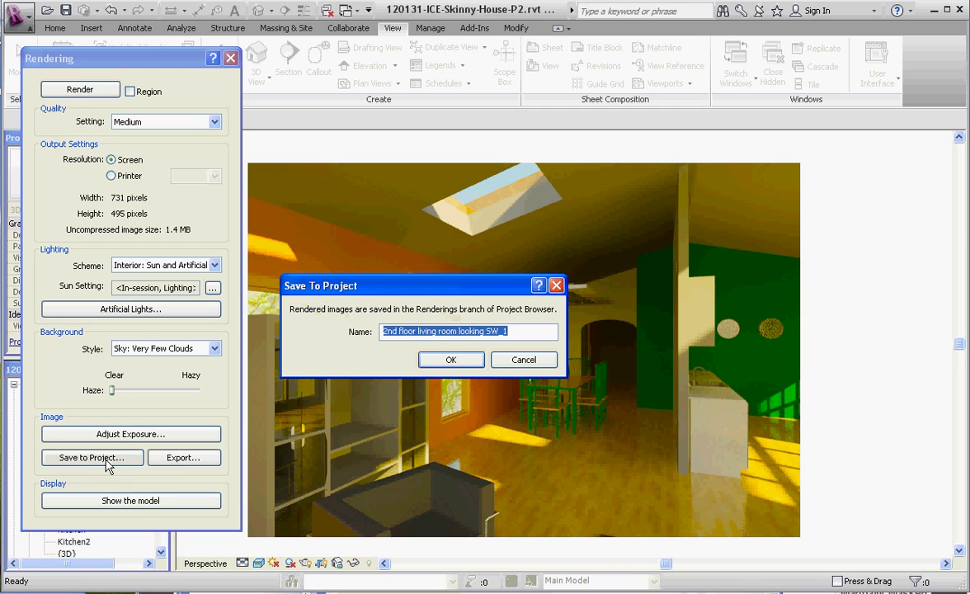
pyautogui.click(517, 330)
pyautogui.press('BackSpace')
pyautogui.press('BackSpace')
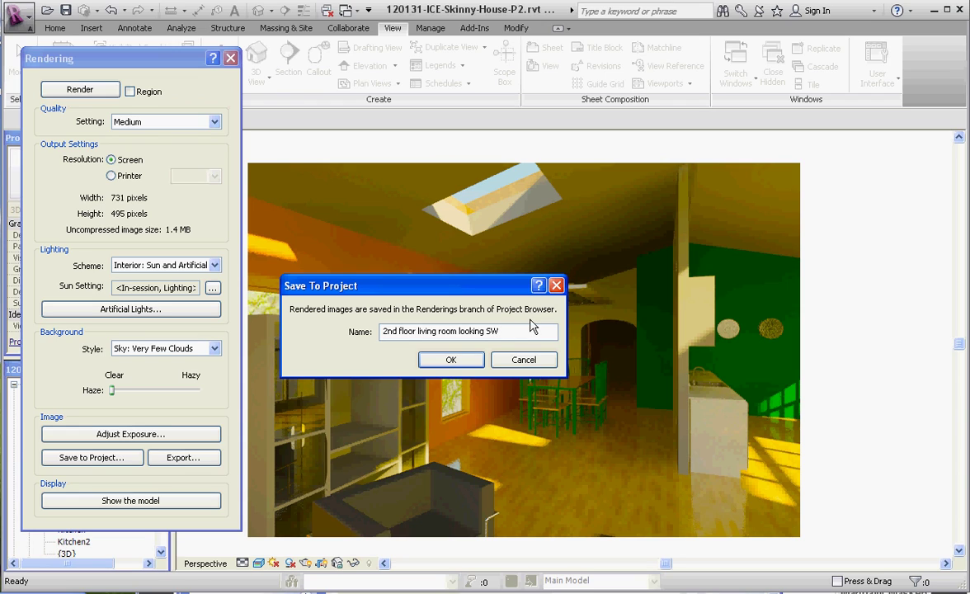
pyautogui.write('-1')
pyautogui.click(443, 363)
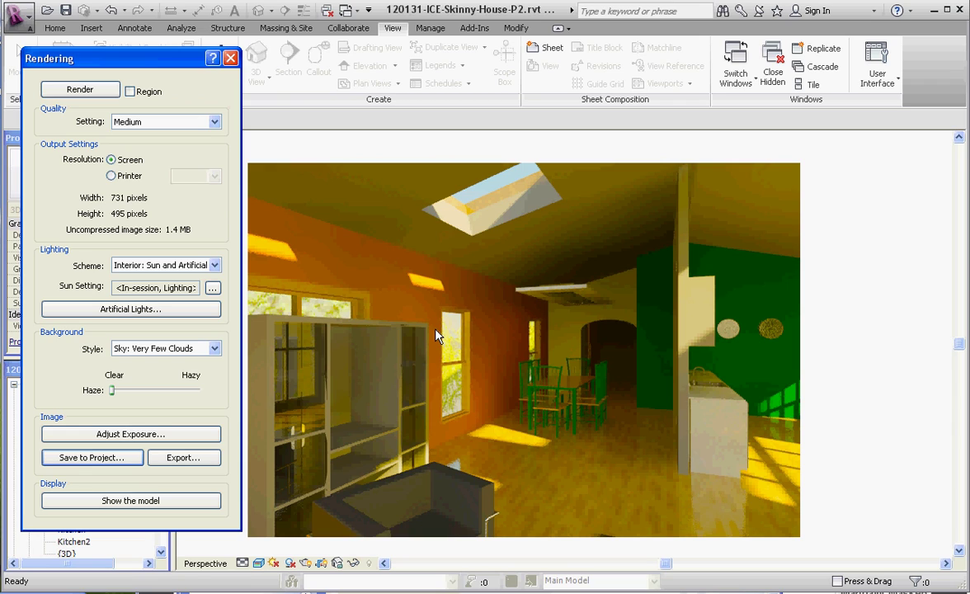
# Start exporting the rendering to a file and choose the Flash Copy 161-2012-1\Prep\Week06 folder as the destination.
pyautogui.click(180, 458)
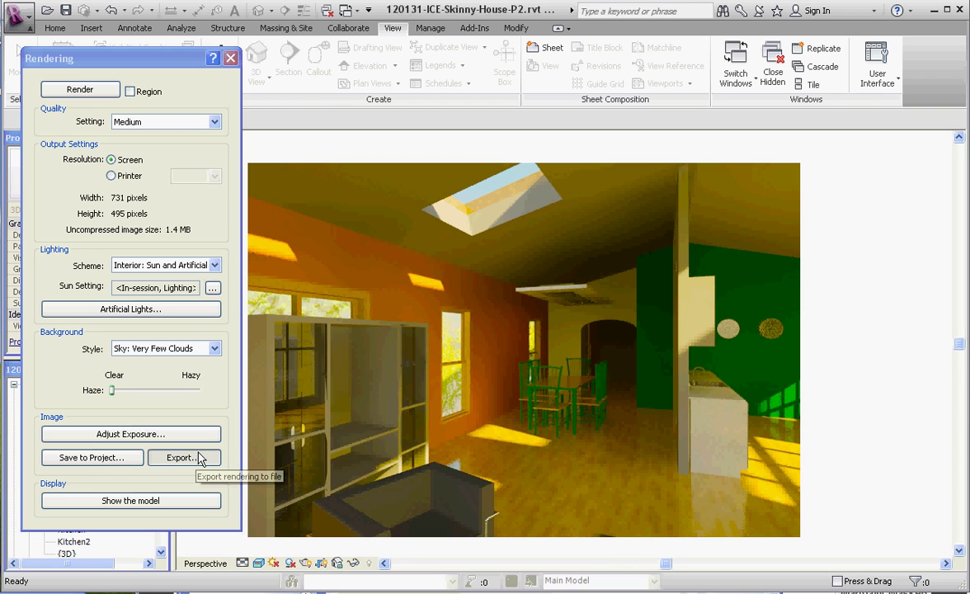
pyautogui.moveTo(422, 165); pyautogui.dragTo(350, 92)
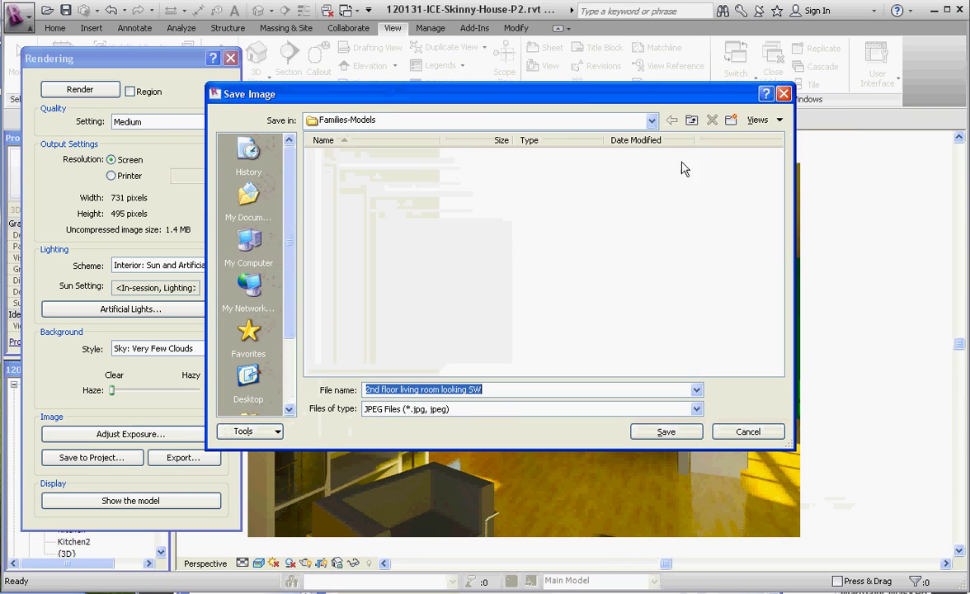
pyautogui.click(652, 121)
pyautogui.click(651, 120)
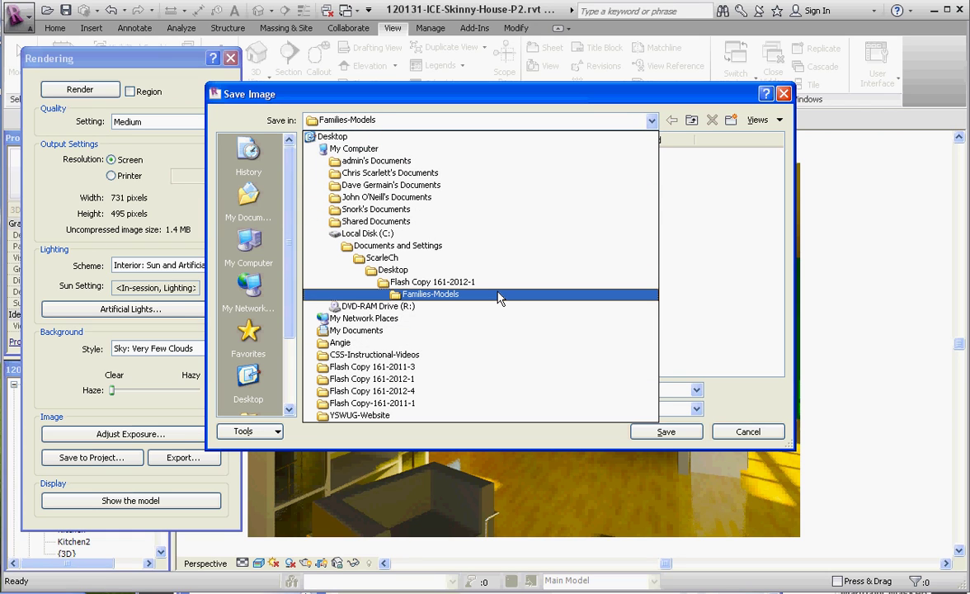
pyautogui.click(429, 282)
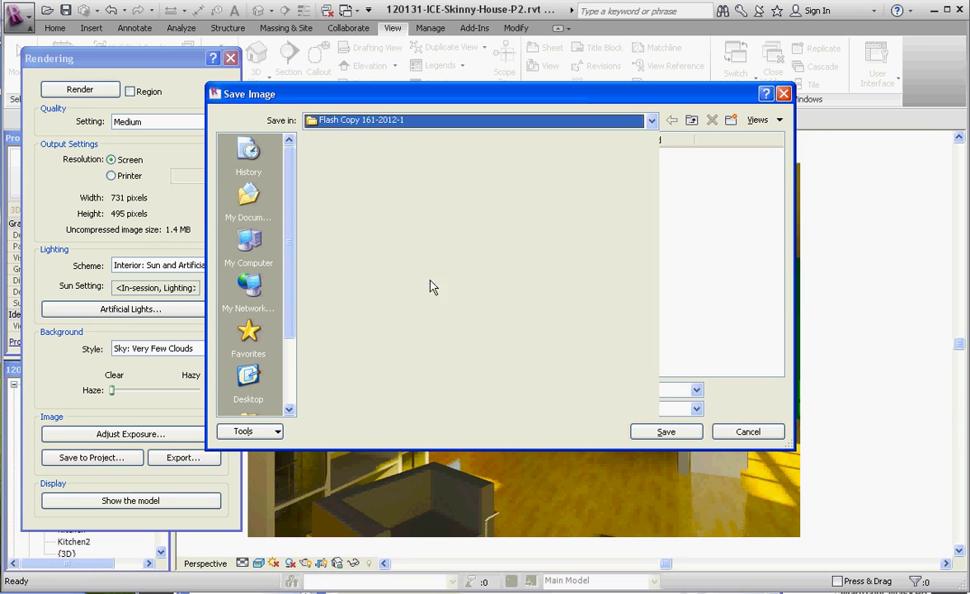
pyautogui.doubleClick(329, 219)
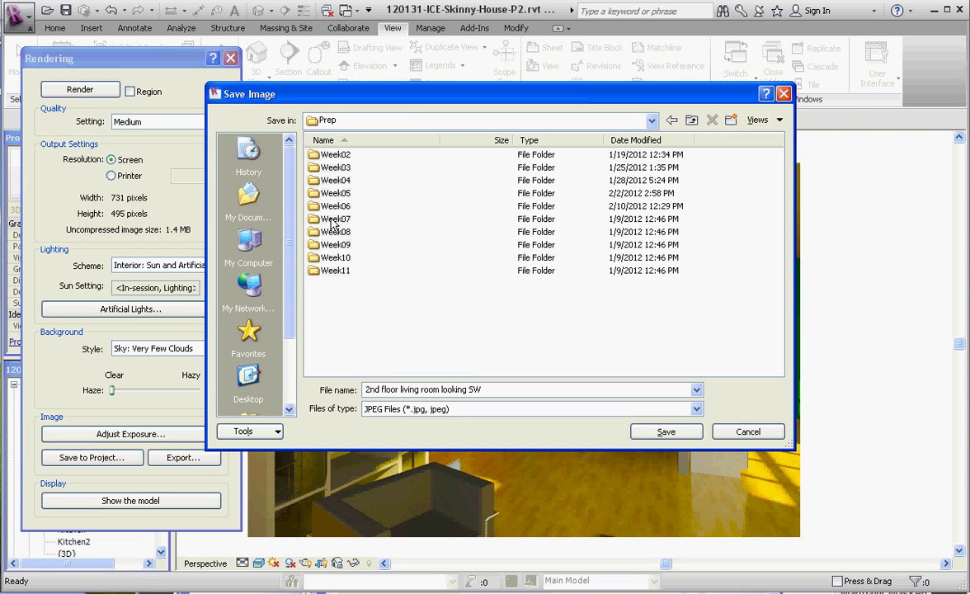
pyautogui.doubleClick(338, 206)
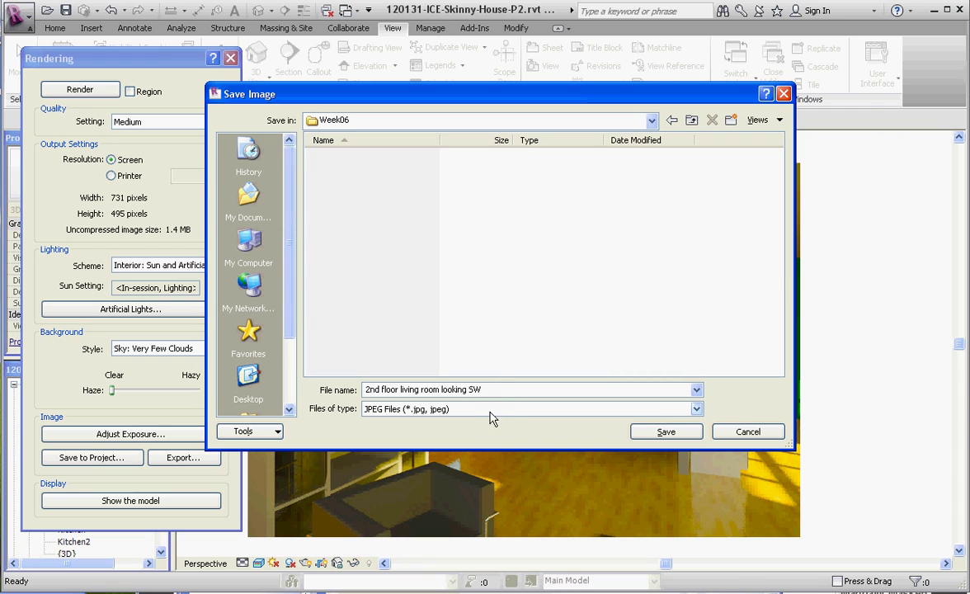
# Save the exported rendering as a JPEG named "2nd floor living room looking SW" and close the Rendering dialog.
pyautogui.click(697, 410)
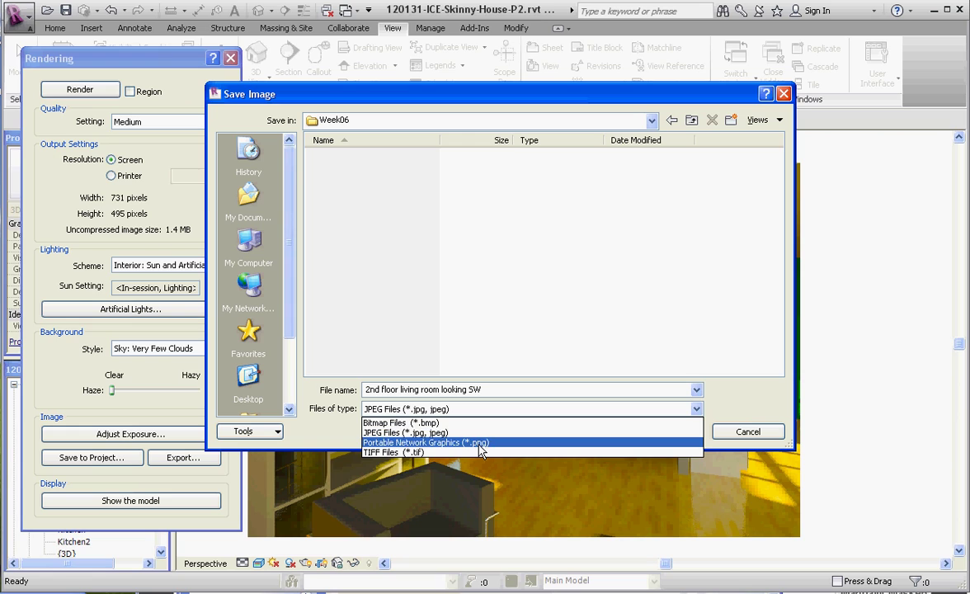
pyautogui.click(617, 433)
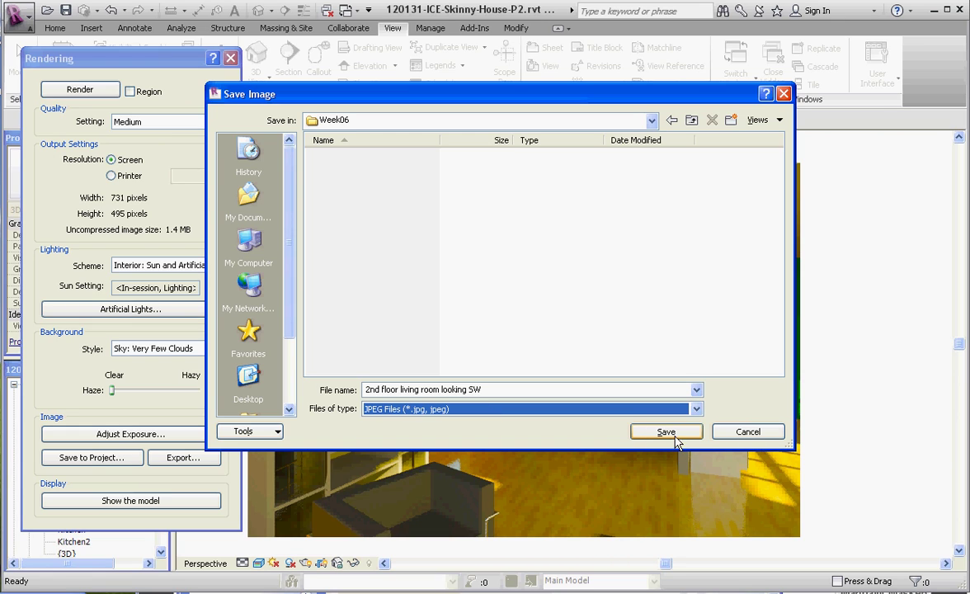
pyautogui.click(667, 432)
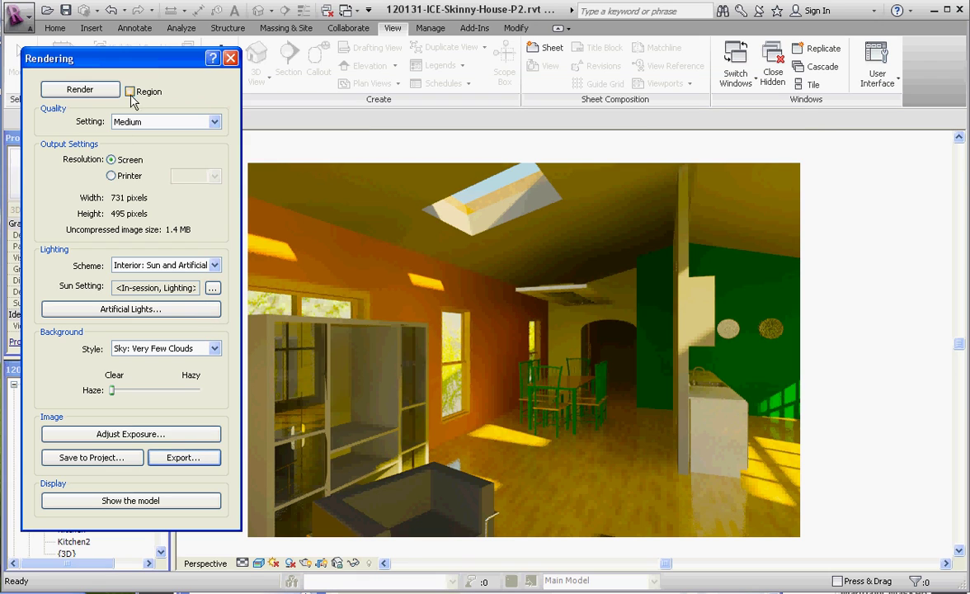
pyautogui.click(231, 59)
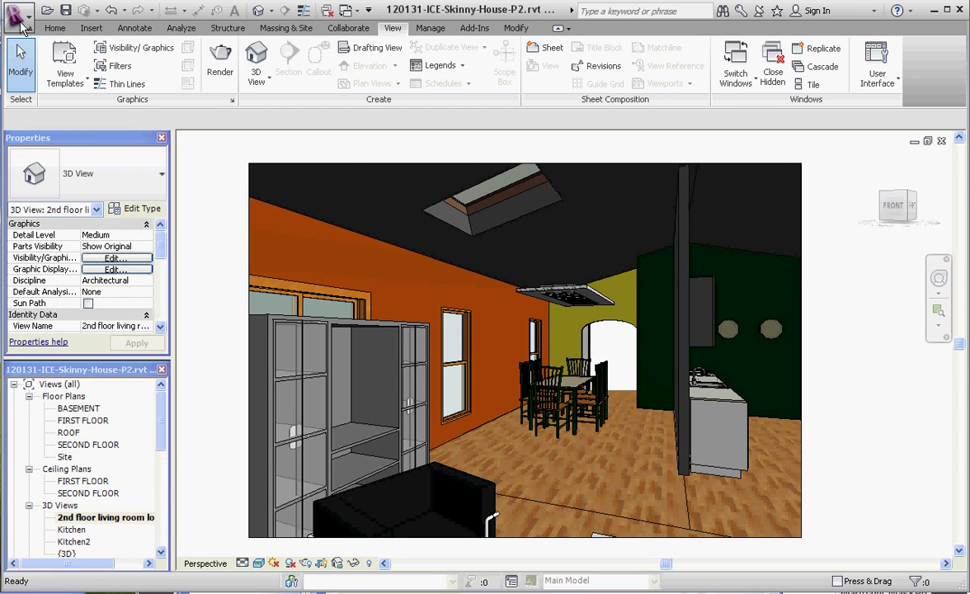
# Start an image export from the application's export commands, saving the project on the way.
pyautogui.click(20, 18)
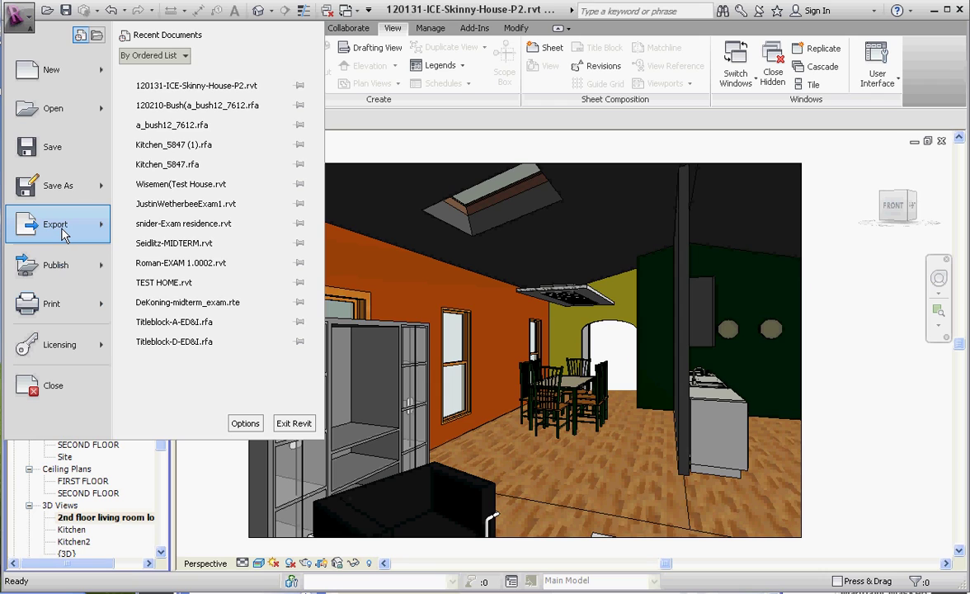
pyautogui.moveTo(64, 235)
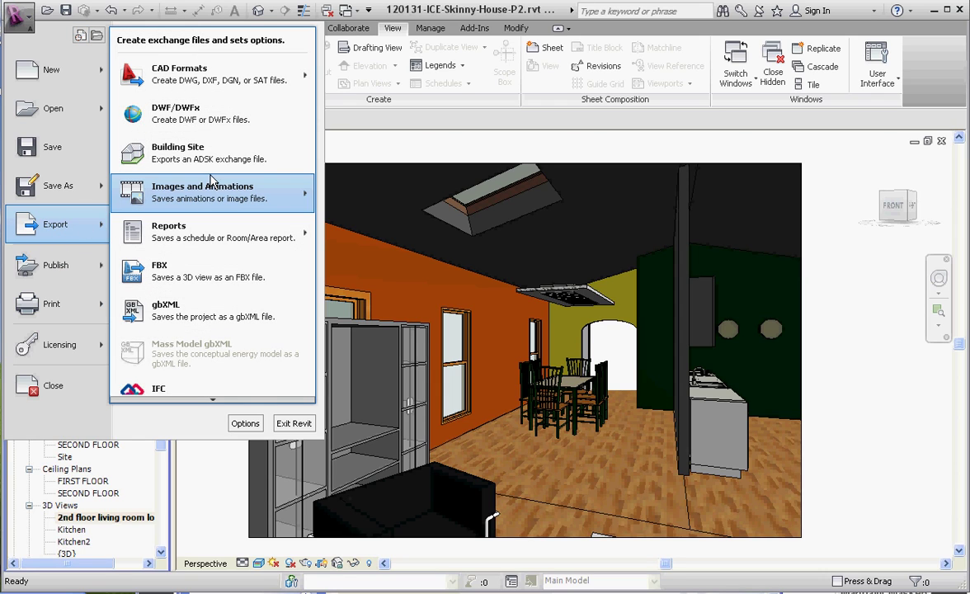
pyautogui.moveTo(202, 201)
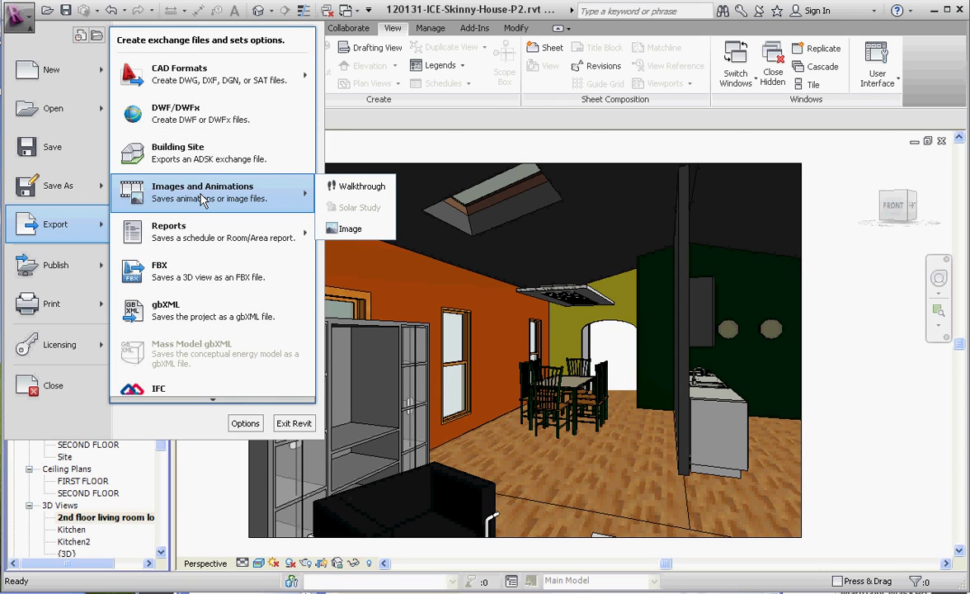
pyautogui.click(332, 230)
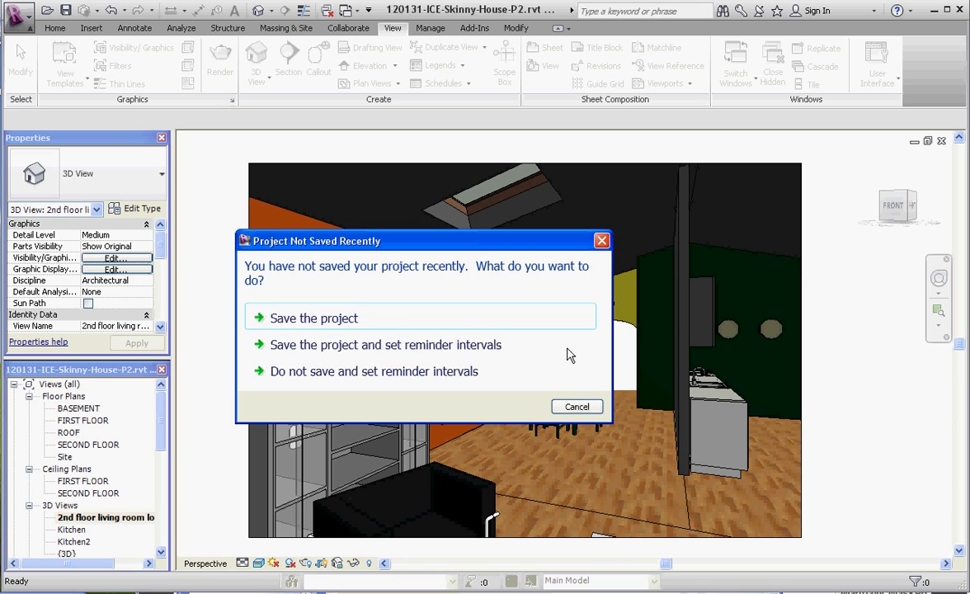
pyautogui.click(363, 320)
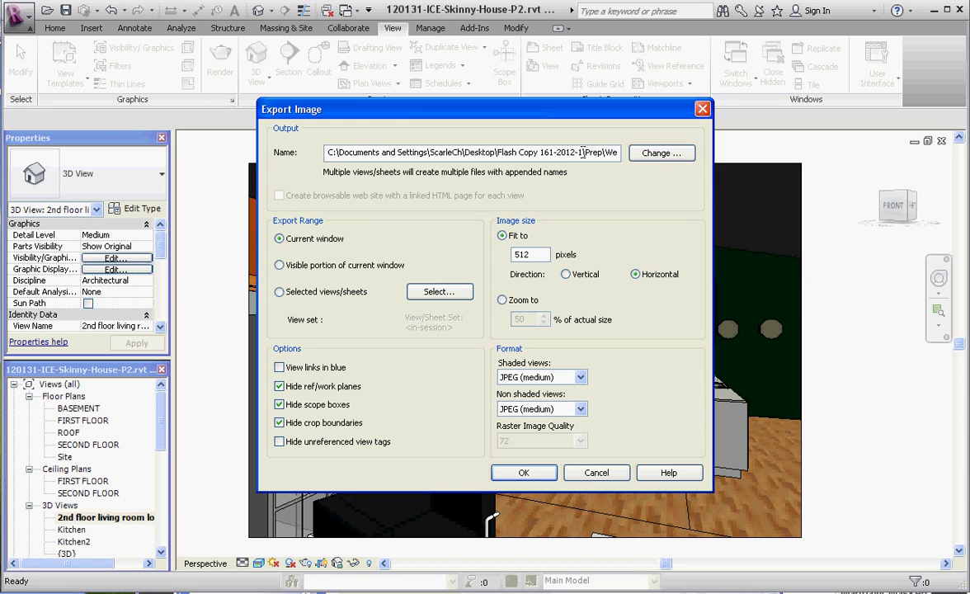
# Change the end of the output file name so it reads 120131-ICE-Skinny-House-Diningroom, keeping the Week06 folder path.
pyautogui.press('Right')
pyautogui.press('Right')
pyautogui.press('Right')
pyautogui.press('Right')
pyautogui.press('Right')
pyautogui.press('Right')
pyautogui.press('Right')
pyautogui.press('Right')
pyautogui.press('Right')
pyautogui.press('Right')
pyautogui.press('Right')
pyautogui.press('Right')
pyautogui.press('Right')
pyautogui.press('Right')
pyautogui.press('Right')
pyautogui.press('Right')
pyautogui.press('Right')
pyautogui.press('Right')
pyautogui.press('Right')
pyautogui.press('Right')
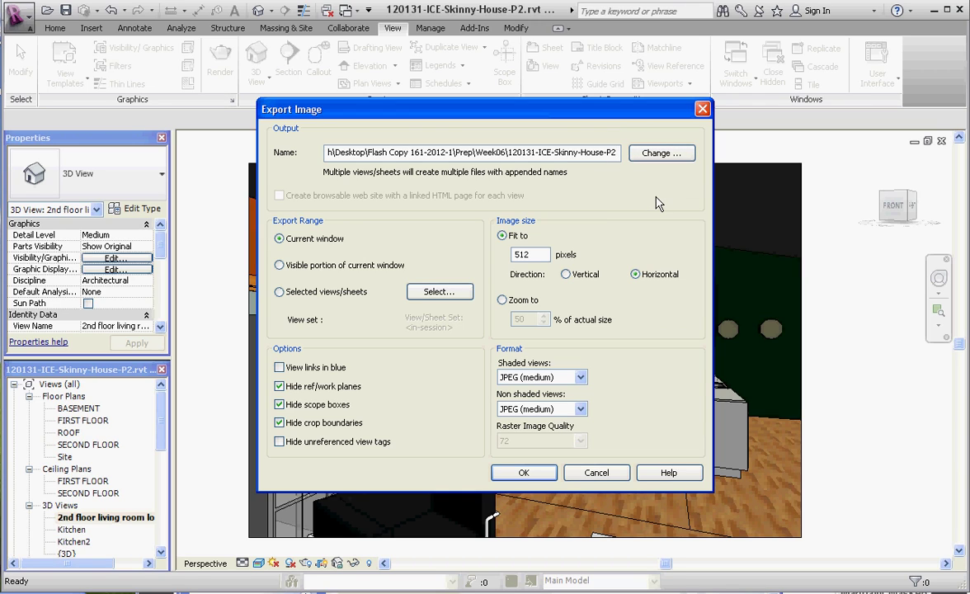
pyautogui.press('BackSpace')
pyautogui.press('BackSpace')
pyautogui.write('Ki')
pyautogui.press('BackSpace')
pyautogui.press('BackSpace')
pyautogui.write('Din')
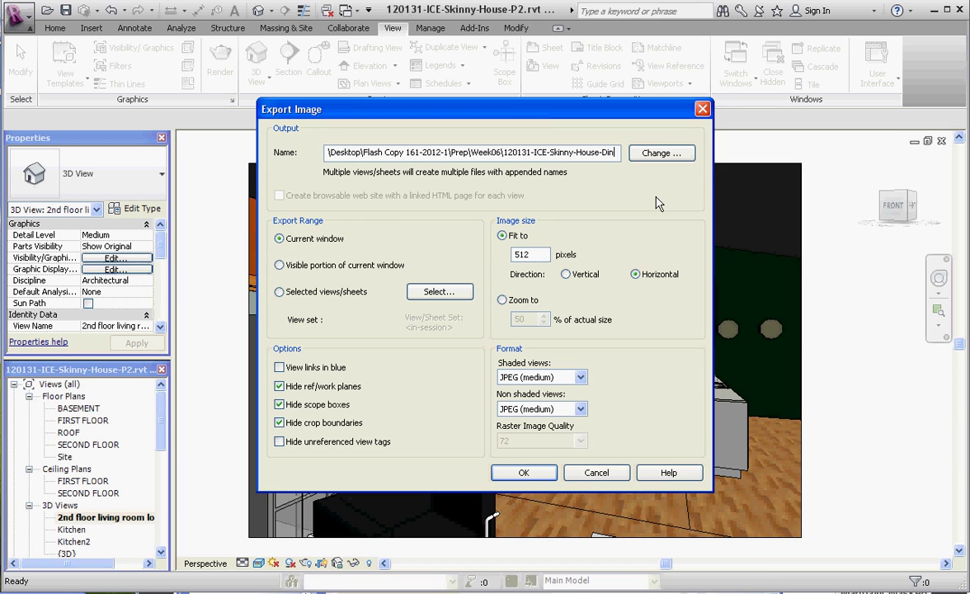
pyautogui.write('ingroom')
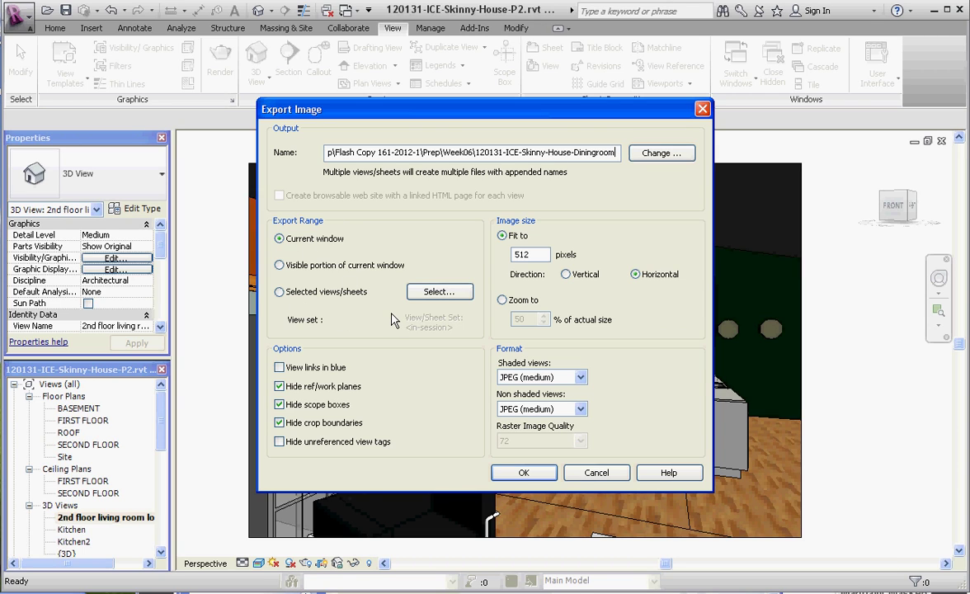
# Limit the export to the renderings "2nd floor living room looking SW-1" and "Kitchen2-lights", and save this view set's settings for future sessions.
pyautogui.click(280, 294)
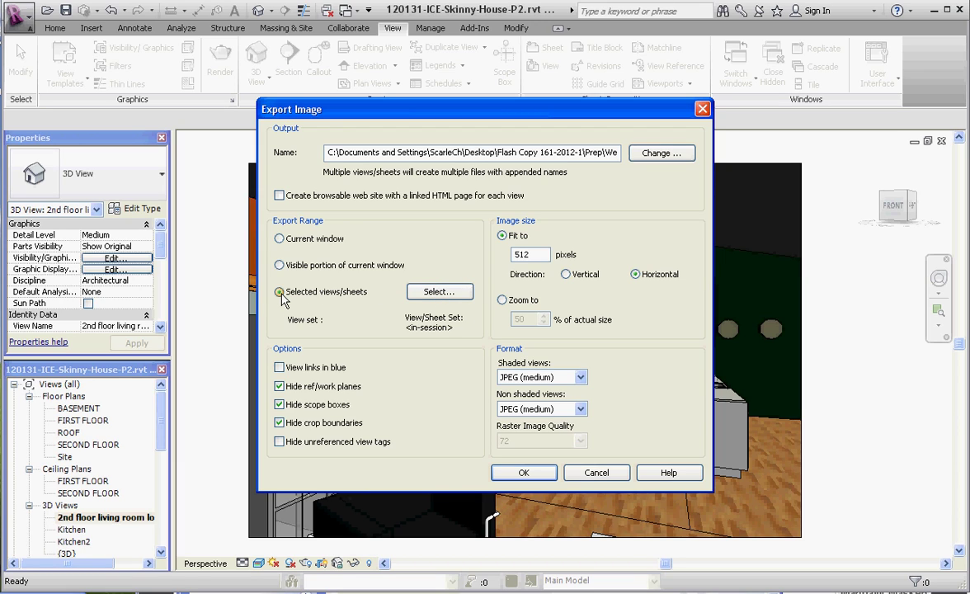
pyautogui.click(452, 295)
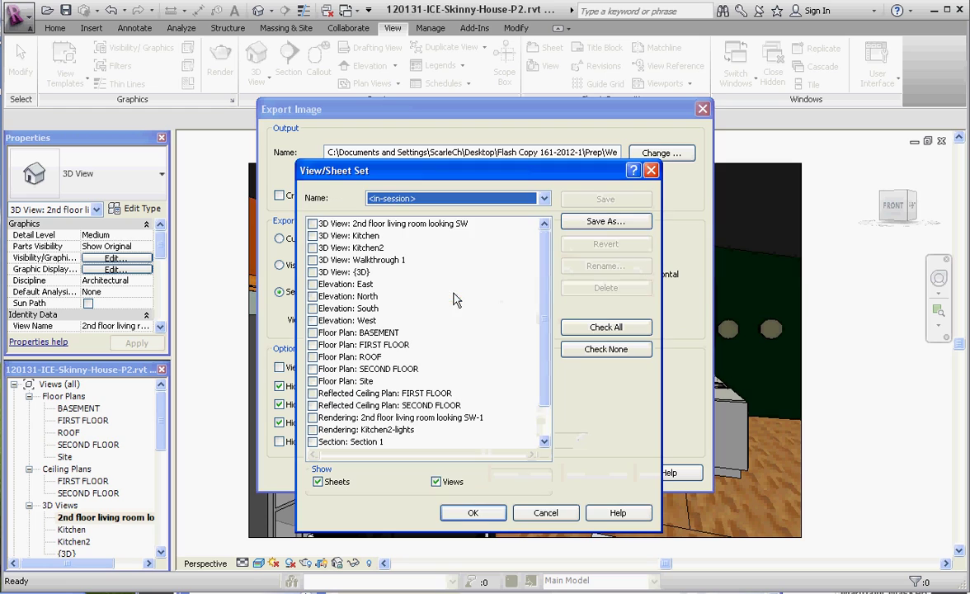
pyautogui.moveTo(544, 288); pyautogui.dragTo(552, 242)
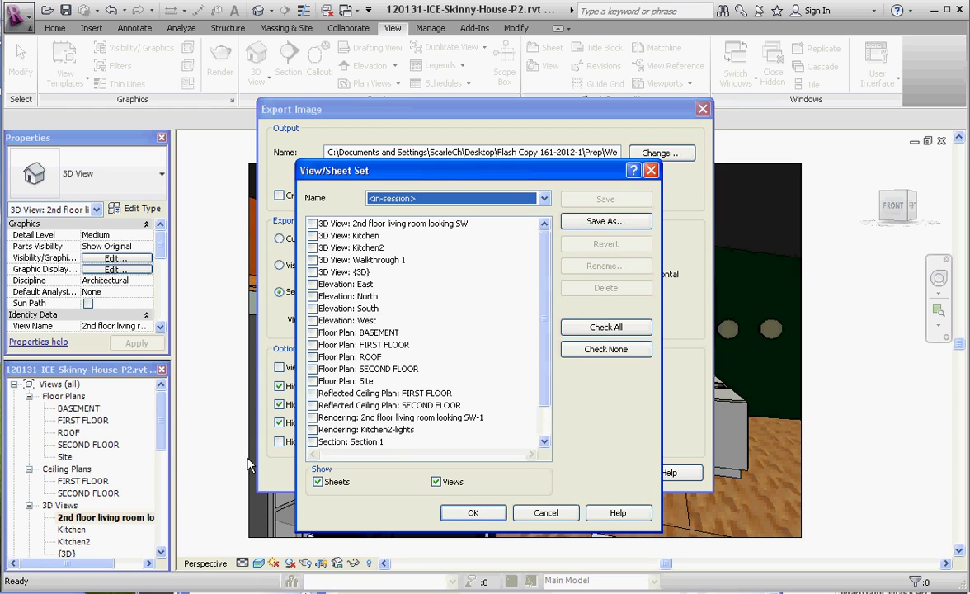
pyautogui.moveTo(551, 283); pyautogui.dragTo(550, 343)
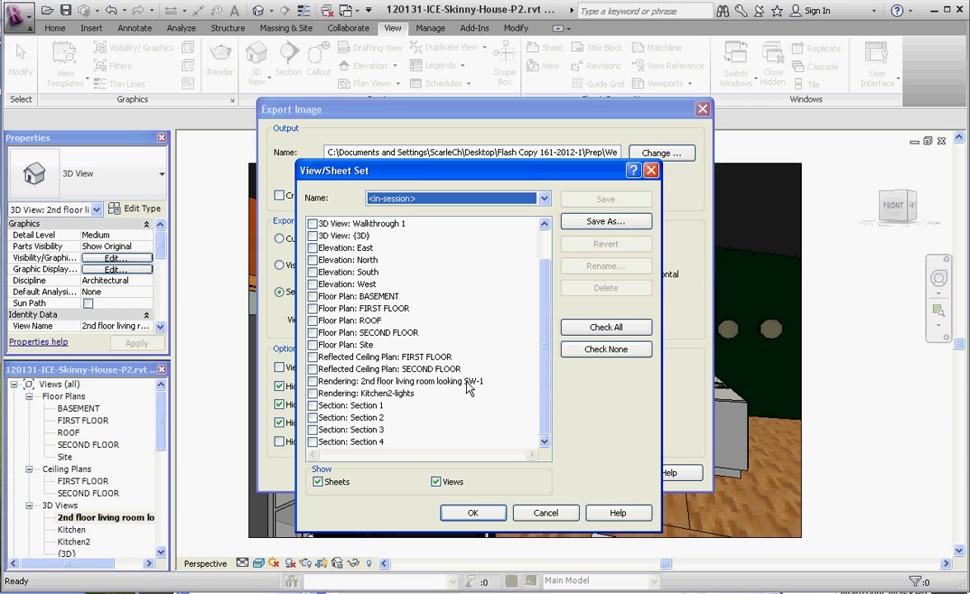
pyautogui.click(312, 381)
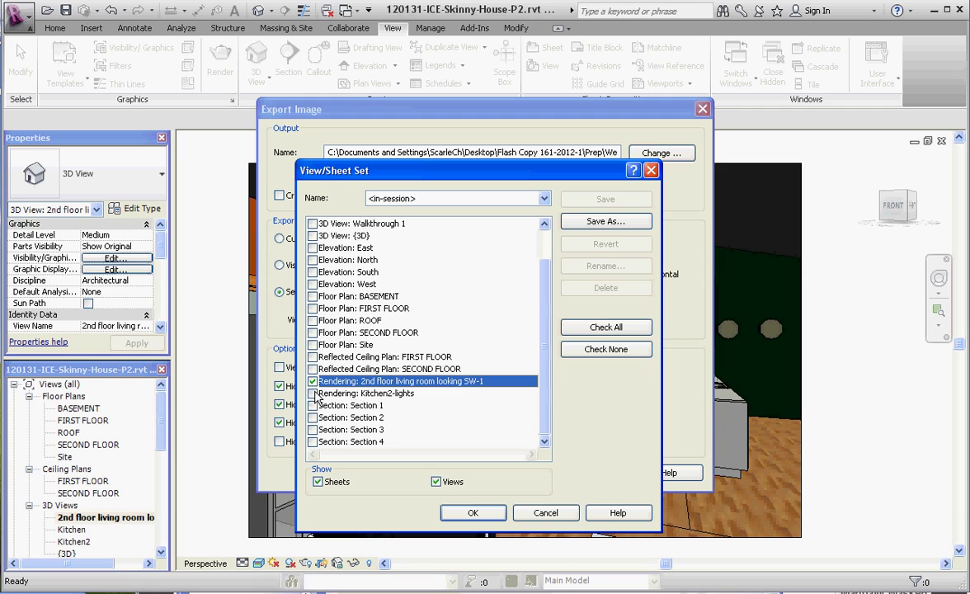
pyautogui.click(313, 393)
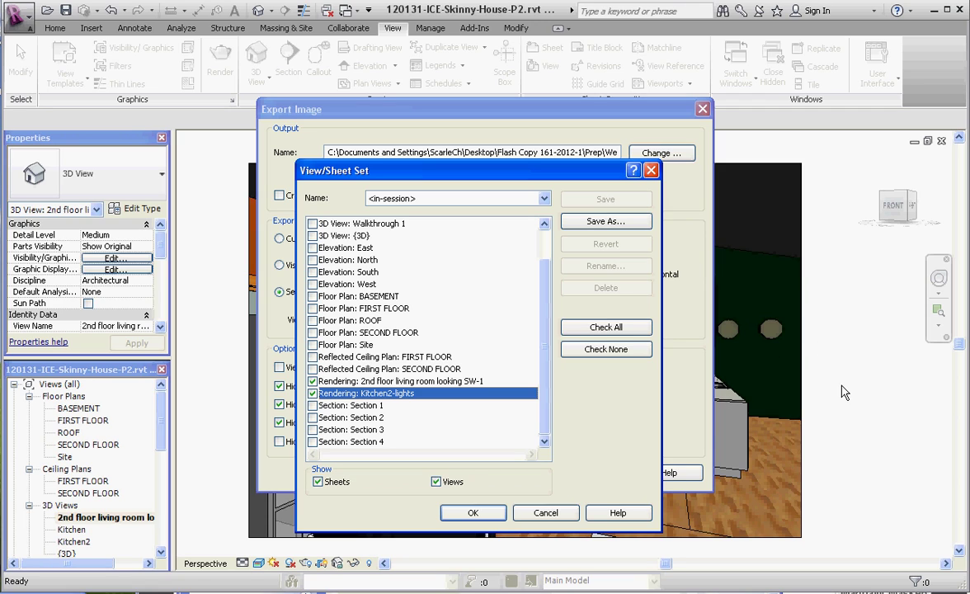
pyautogui.click(474, 515)
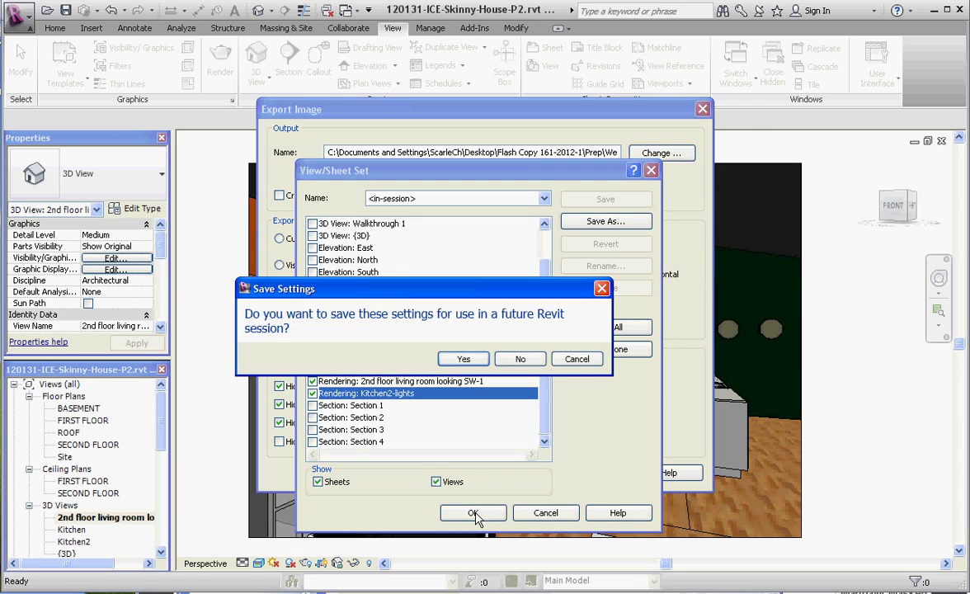
pyautogui.click(462, 363)
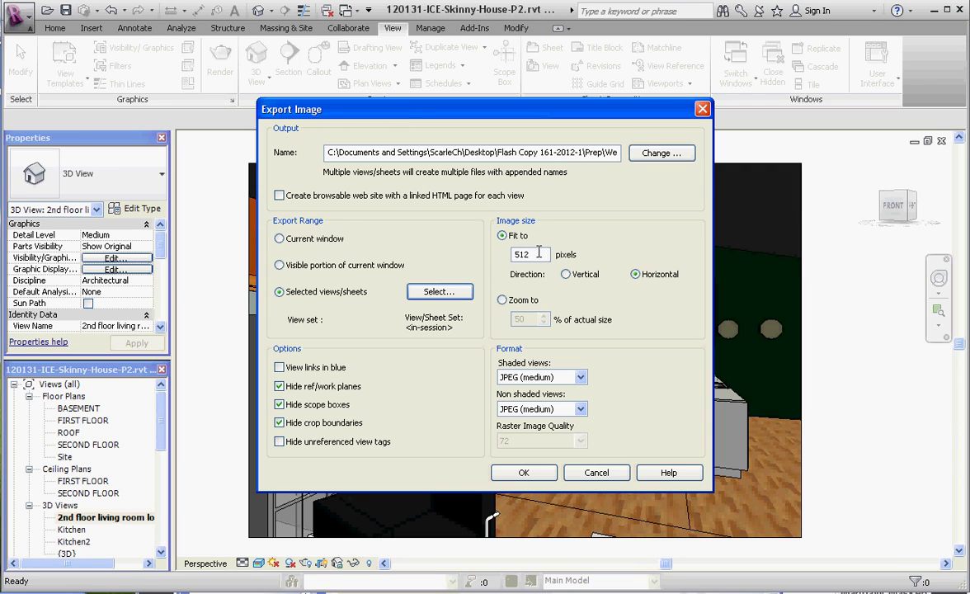
# Set the image size to fit 800 pixels and export the selected renderings.
pyautogui.moveTo(540, 254); pyautogui.dragTo(470, 254)
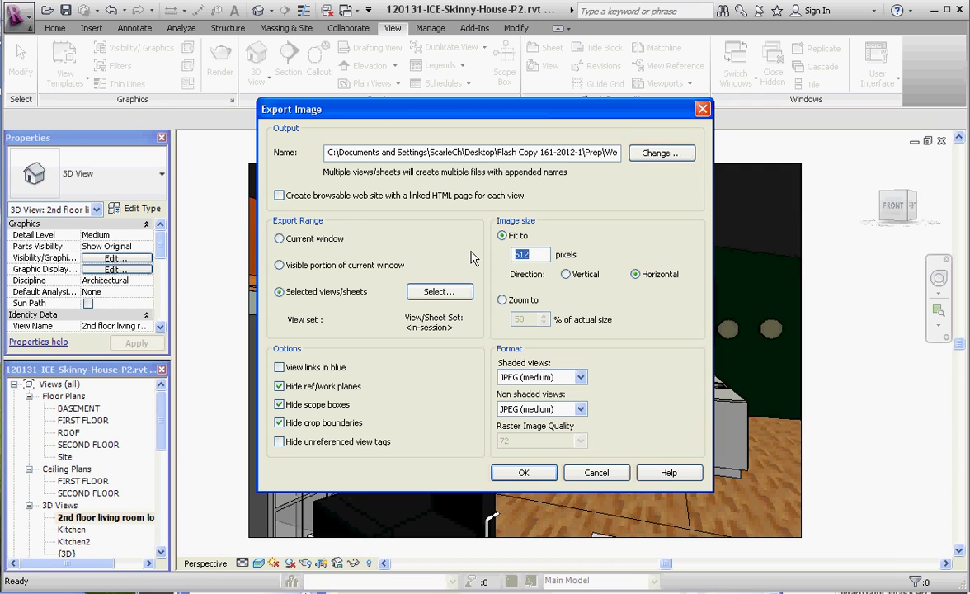
pyautogui.write('800')
pyautogui.click(524, 473)
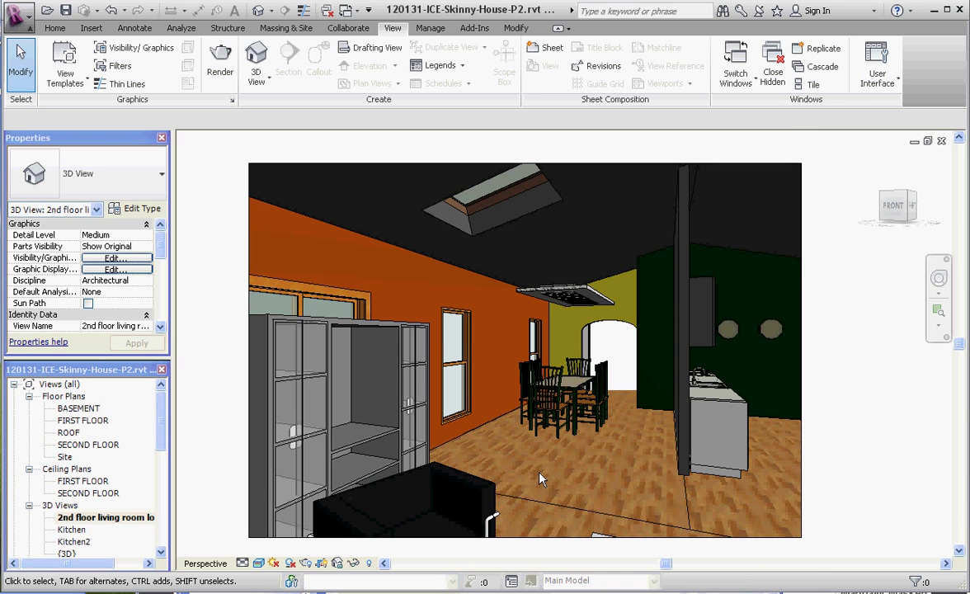